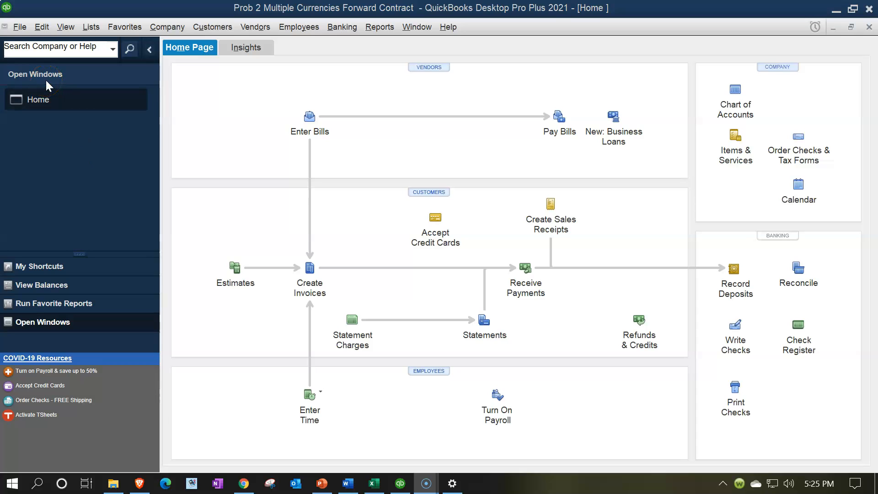
- Show the open window list and run the standard Balance Sheet report
click(66, 27)
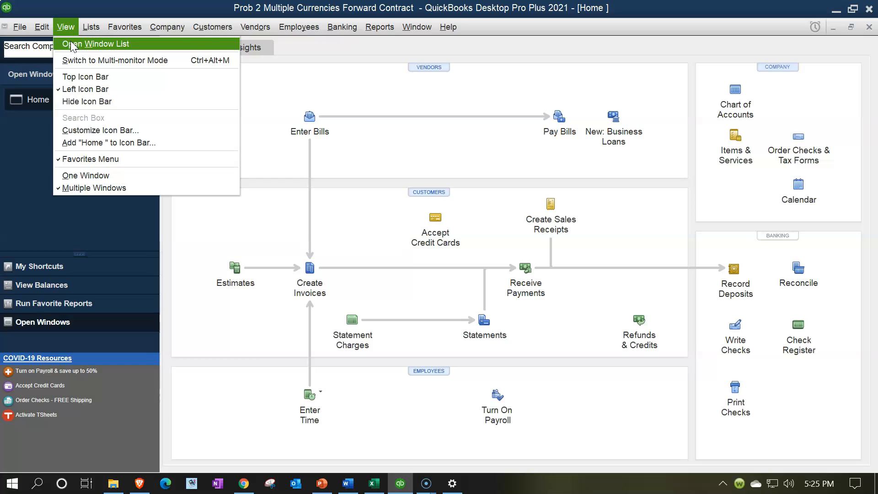
click(70, 43)
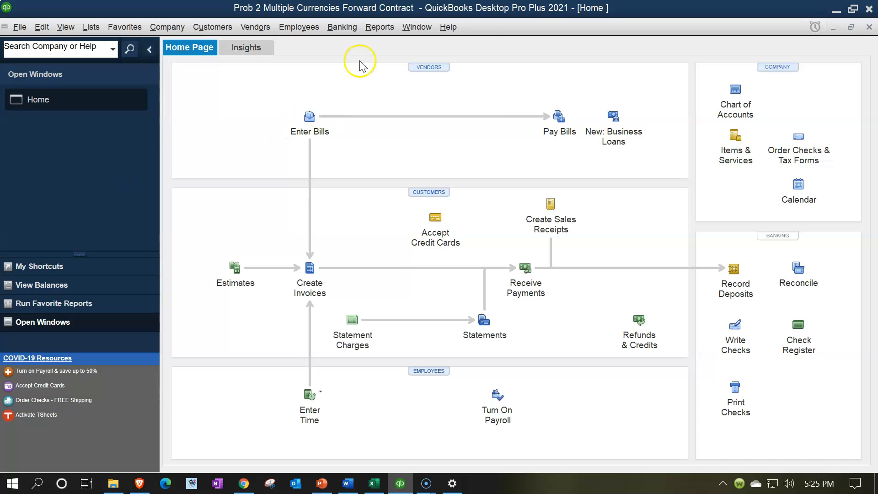
click(379, 27)
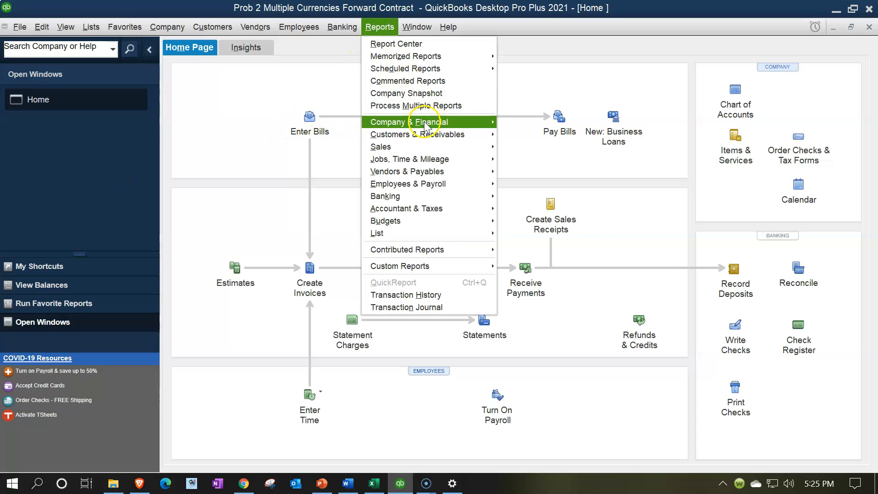
mouse_move(453, 121)
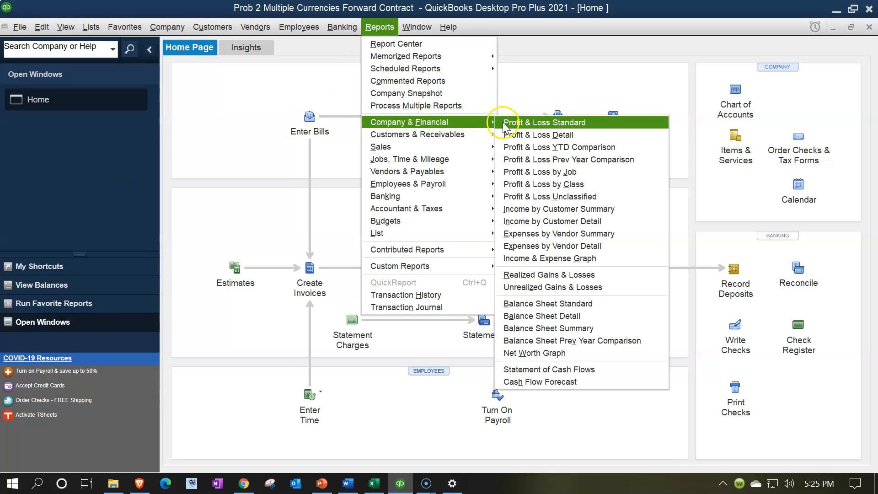
click(579, 303)
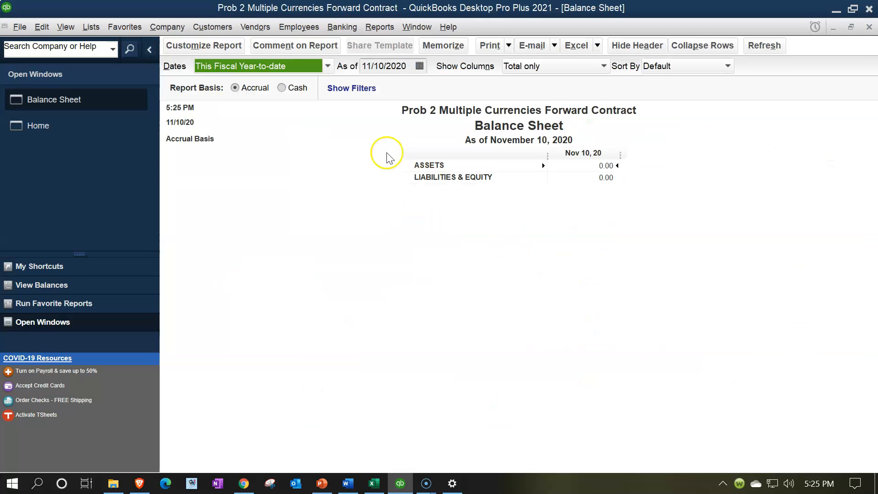
- Customize the Balance Sheet's date range to run from 01/01/2022 to 12/31/2022
click(206, 53)
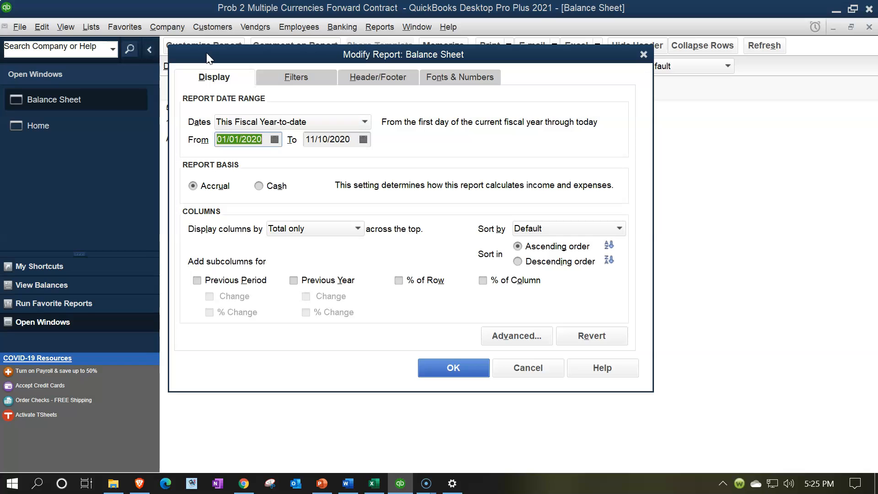
text(01/01/2022)
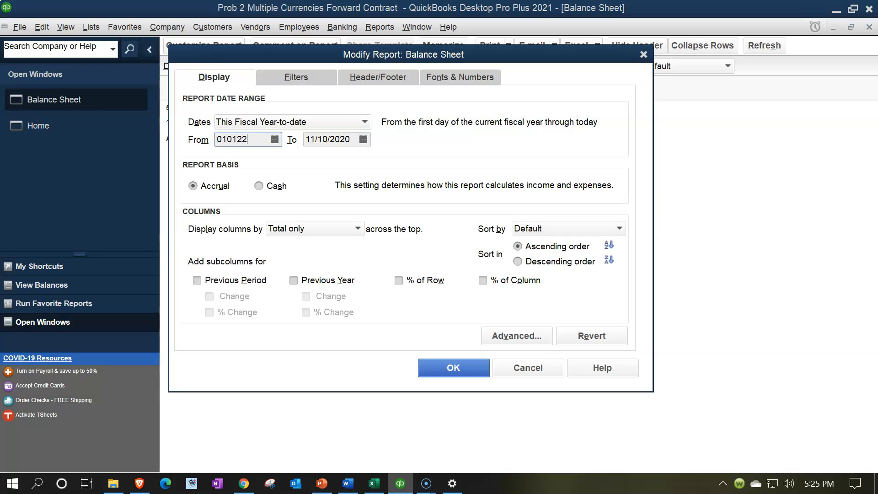
key(Tab)
text(12/31/2022)
key(Tab)
click(434, 366)
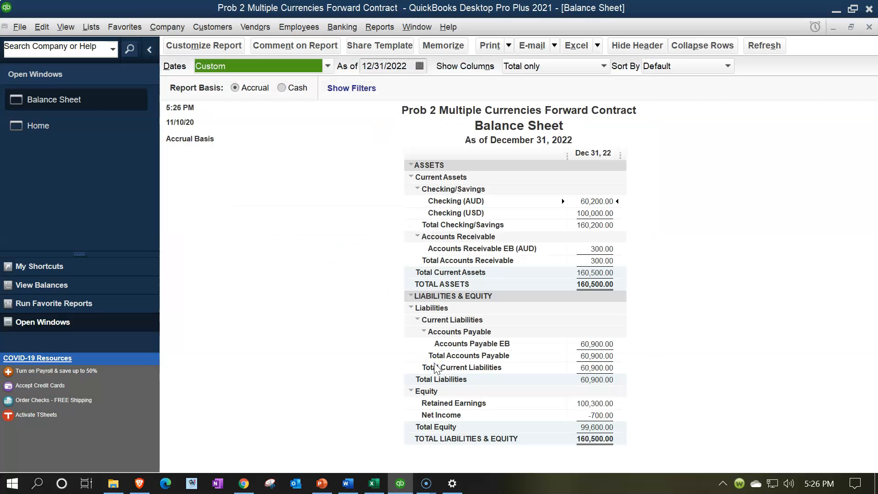
- Drill into the Accounts Receivable EB (AUD) balance and set the transaction report's start date to 01/01/2021
double_click(604, 247)
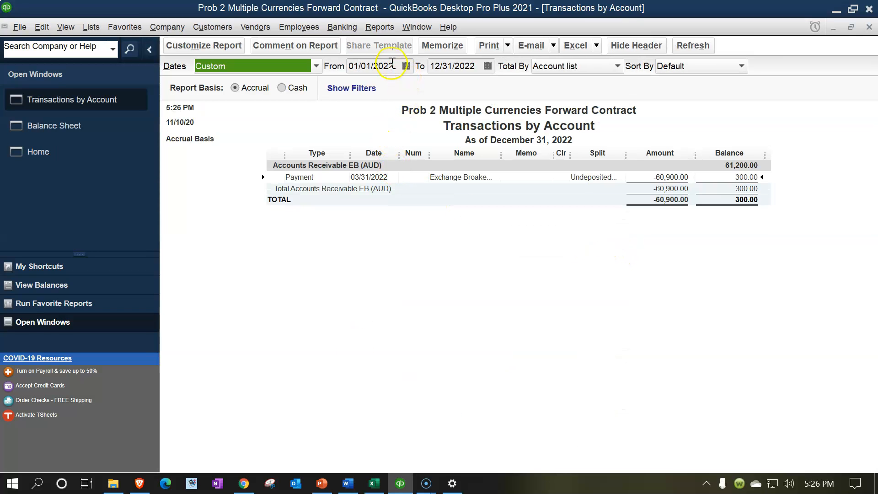
click(397, 69)
key(BackSpace)
text(1)
key(Tab)
key(Tab)
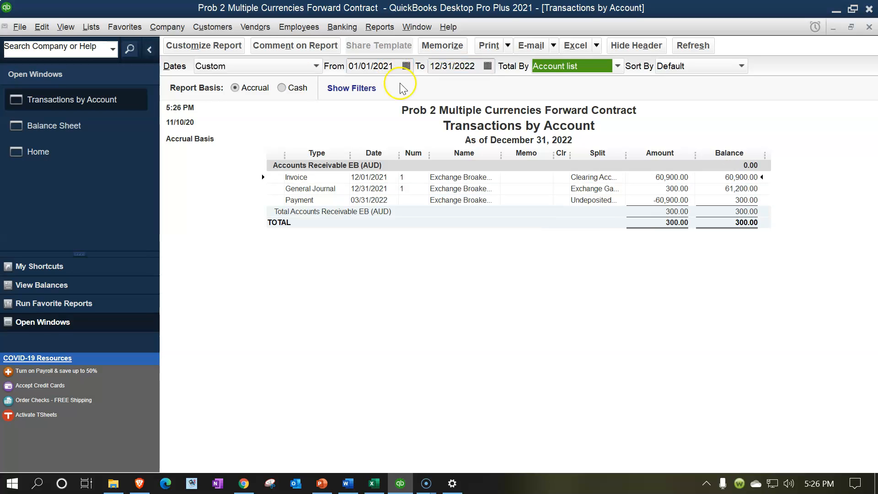
- Review the invoice, general journal and payment amounts in the receivable account's transactions, and close the transaction report
double_click(667, 178)
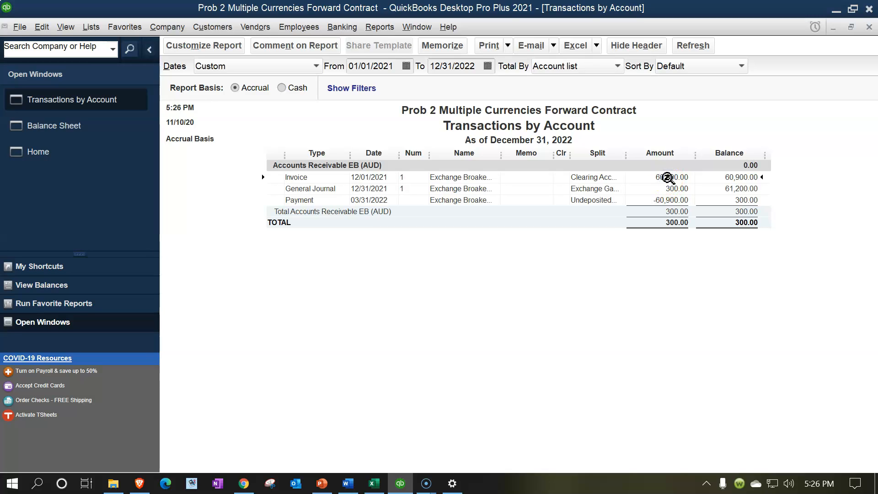
click(672, 188)
click(668, 200)
click(672, 189)
click(869, 28)
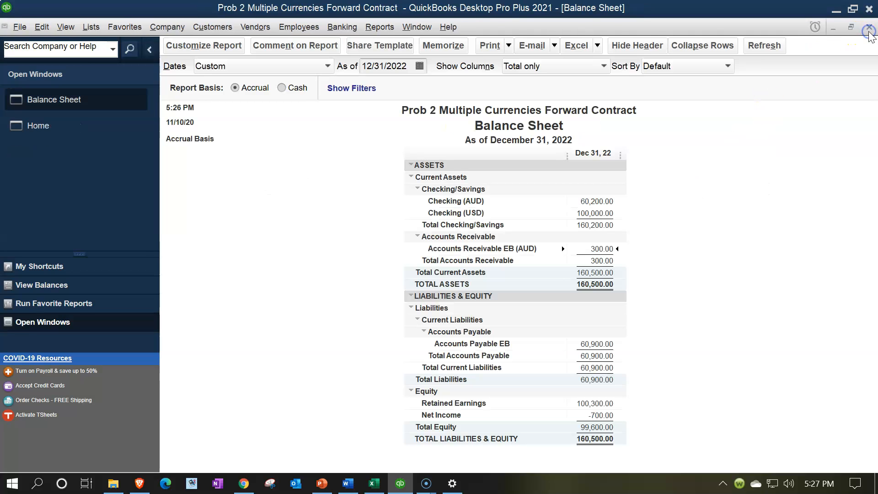
- Run the standard Profit & Loss report for 01/01/2022 through 12/31/2022
click(364, 30)
mouse_move(409, 161)
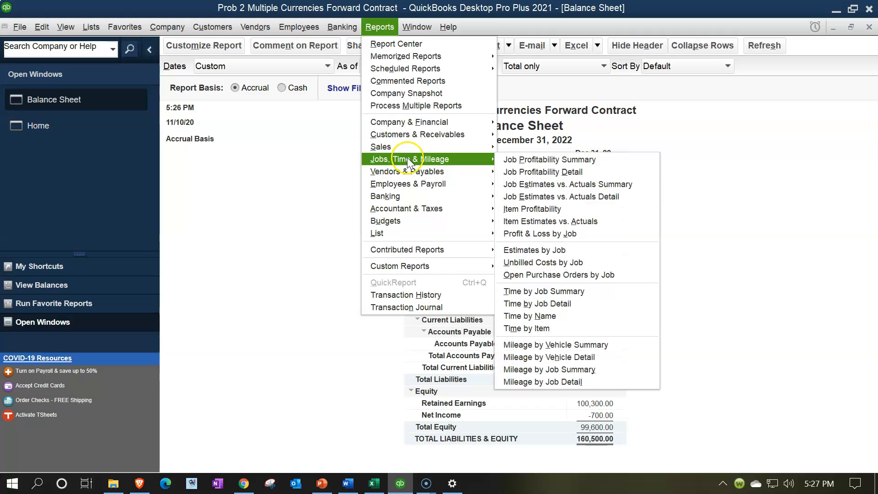
mouse_move(458, 121)
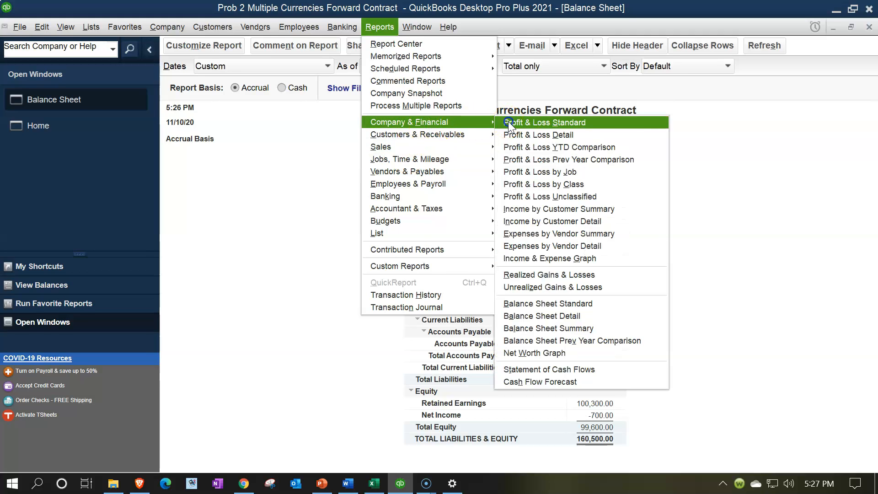
click(509, 121)
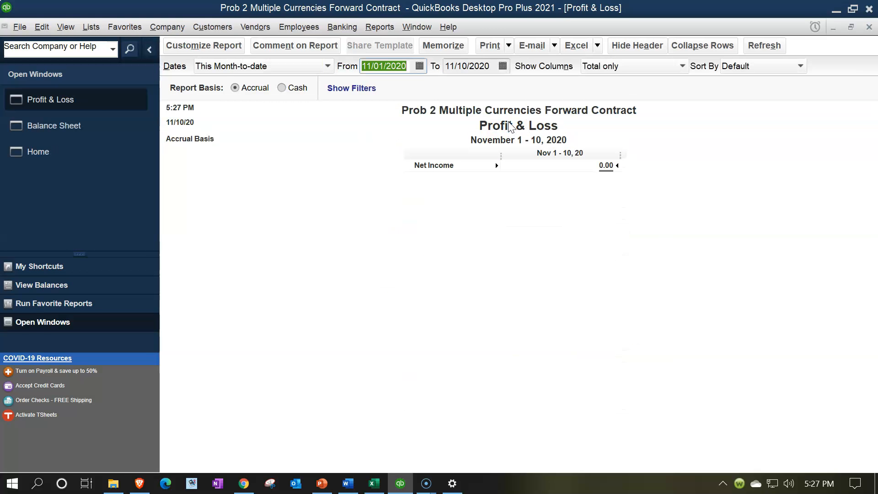
text(010122)
key(Tab)
text(12/3)
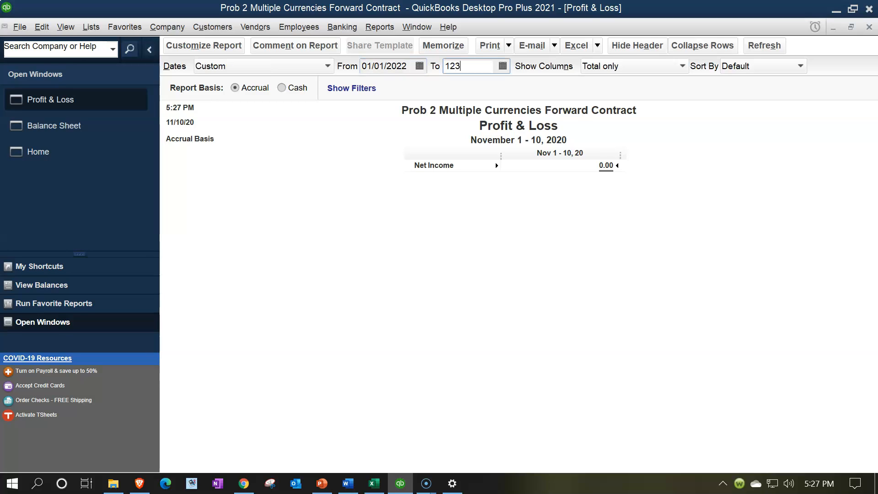
text(1/2022)
key(Tab)
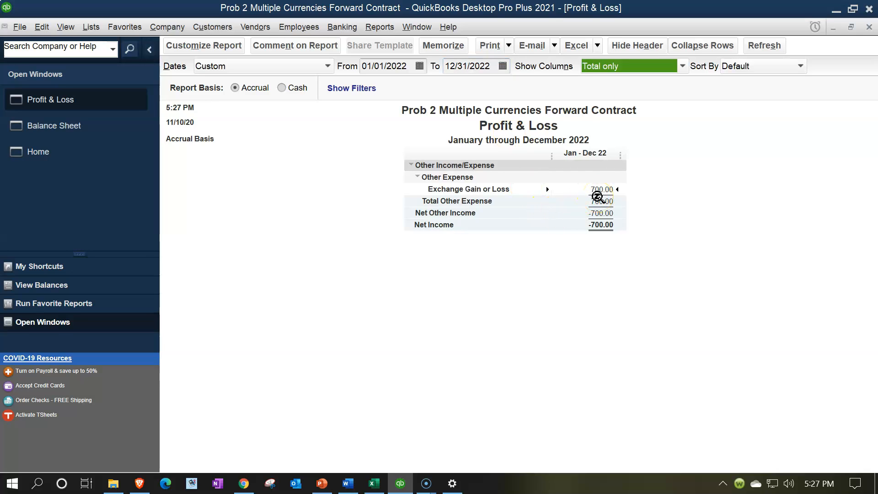
- Switch to the Excel workbook and check the Year 2 ending balance of Foreign Currency Transaction Loss on the Practice sheet
click(374, 481)
click(699, 340)
key(Right)
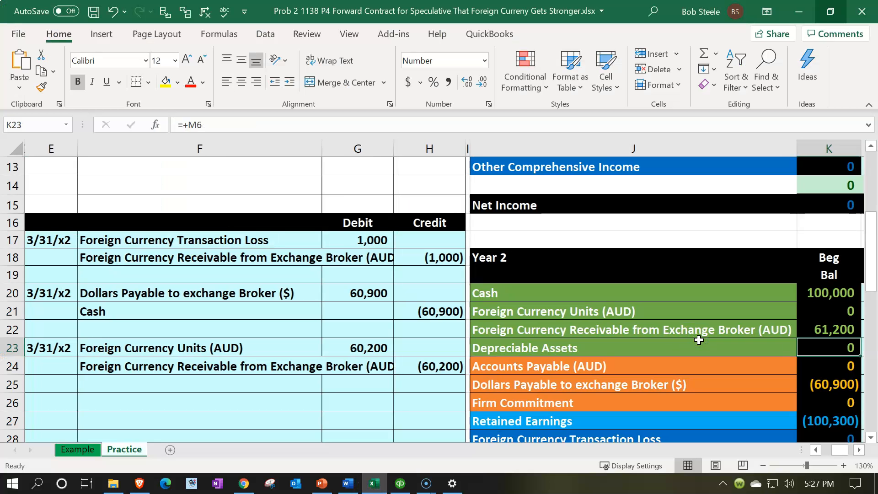
key(Right)
key(Right)
scroll(700, 339, down, 2)
click(687, 387)
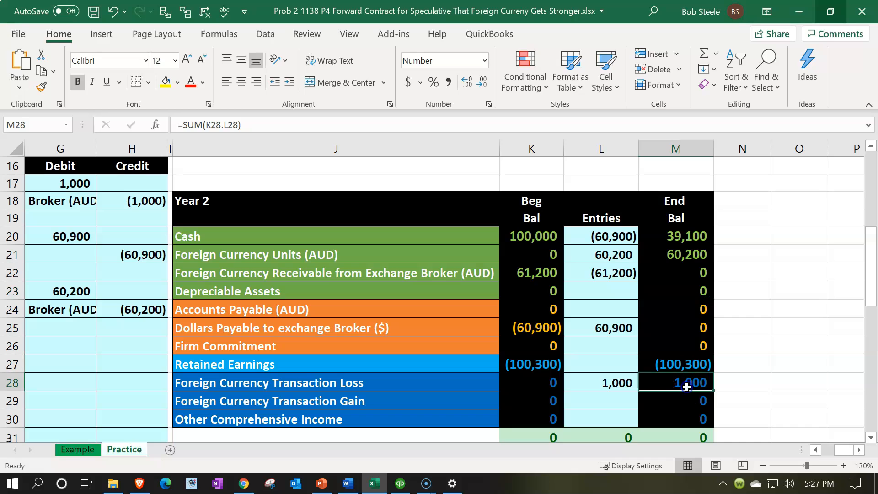
- Return to QuickBooks, drill into the Profit & Loss Exchange Gain or Loss amount, and start the detail report at 01/01/2021
click(380, 488)
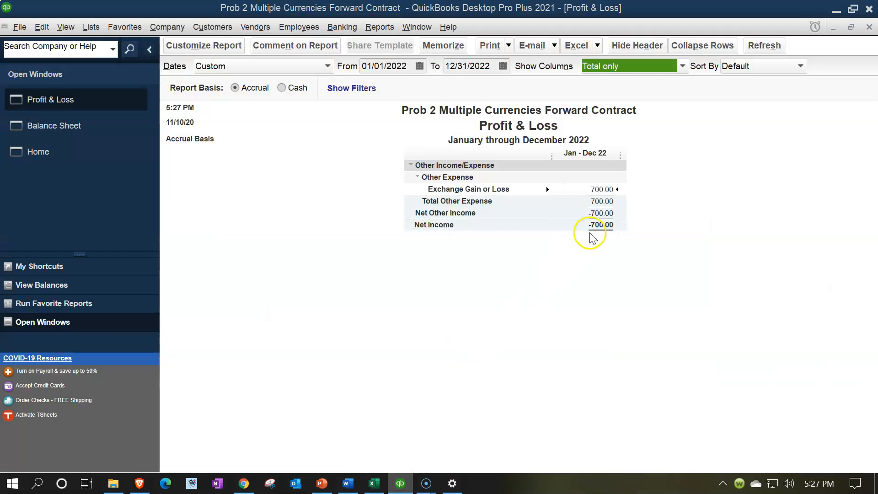
double_click(601, 188)
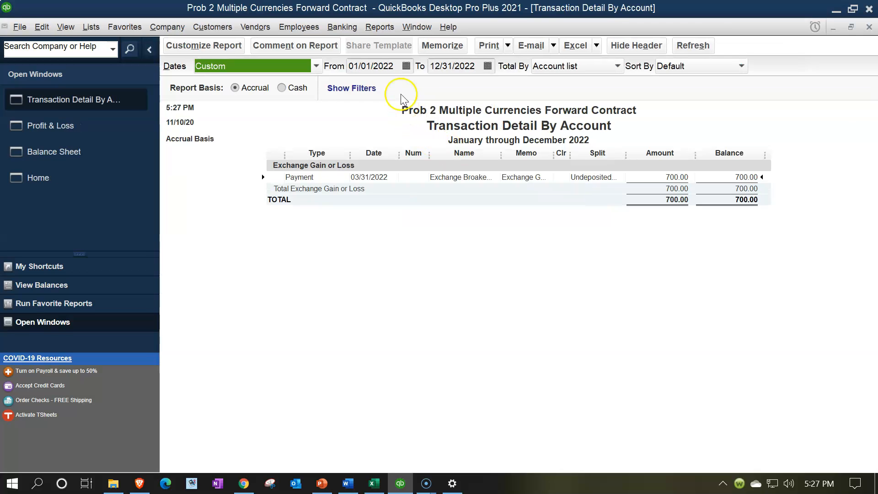
click(396, 66)
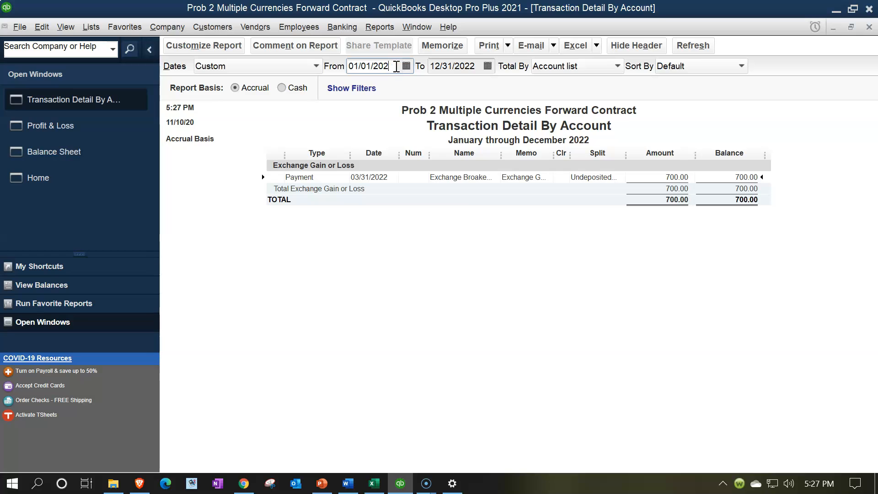
text(1)
click(523, 287)
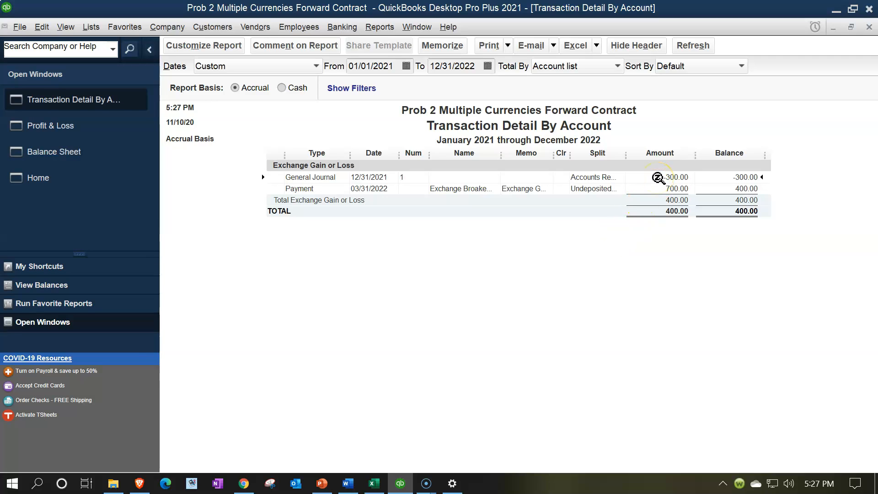
click(649, 247)
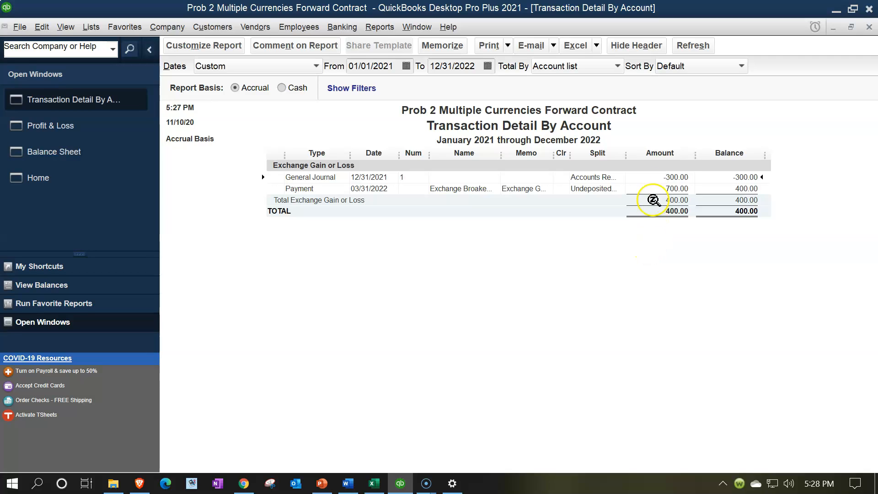
- Review the Exchange Gain or Loss payment, and open the 12/31/2021 general journal entry, dismissing the entry-numbering notice
click(671, 192)
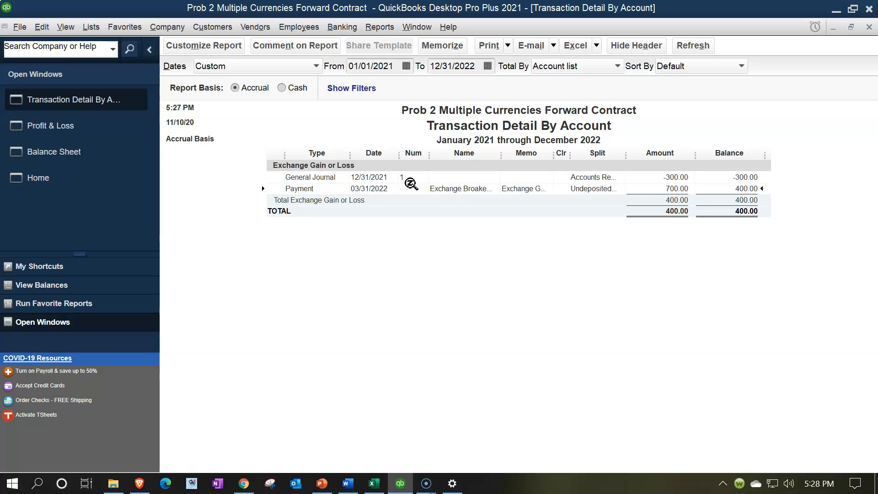
click(662, 193)
double_click(668, 178)
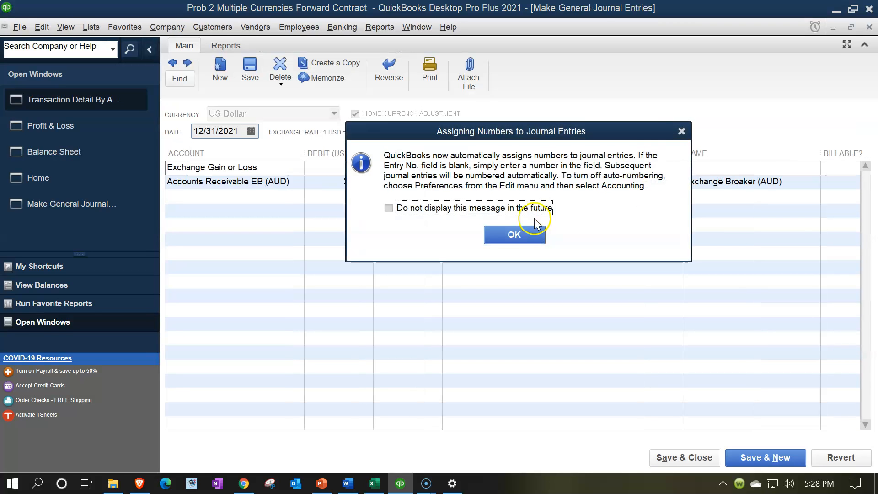
click(681, 132)
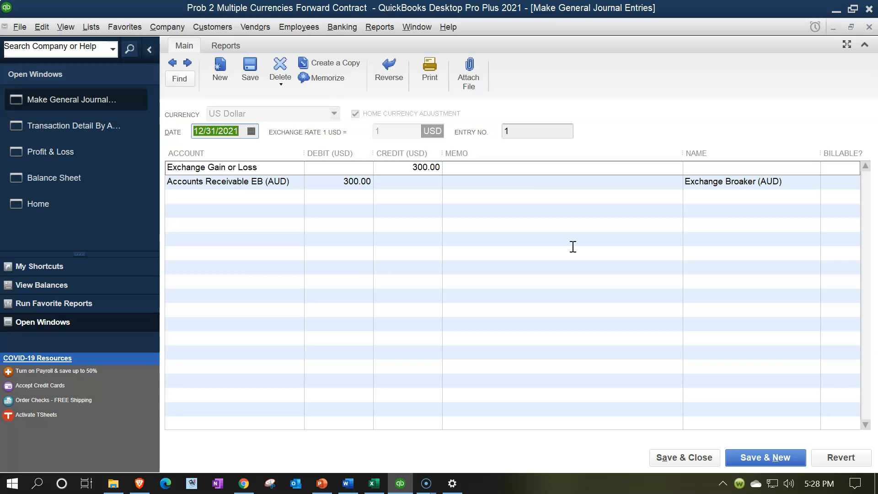
- Move to a blank general journal entry and date it 01/01/2022, keeping its entry number
click(188, 63)
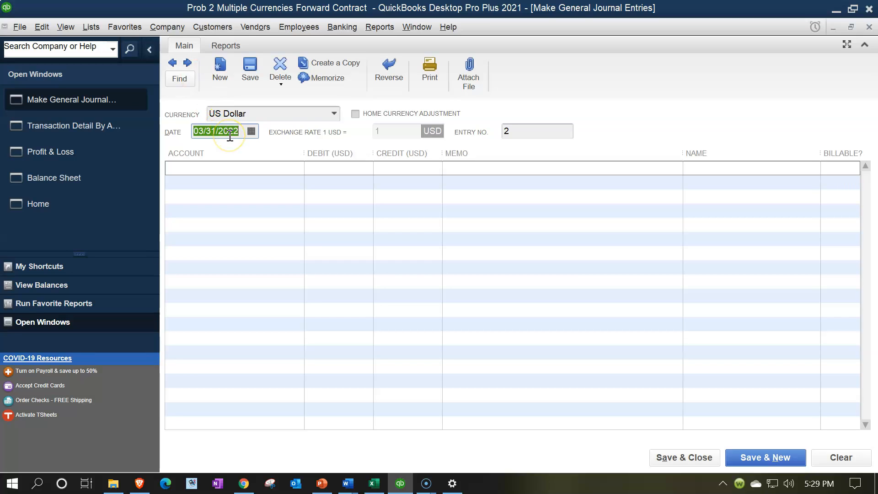
text(01/01/22)
key(Tab)
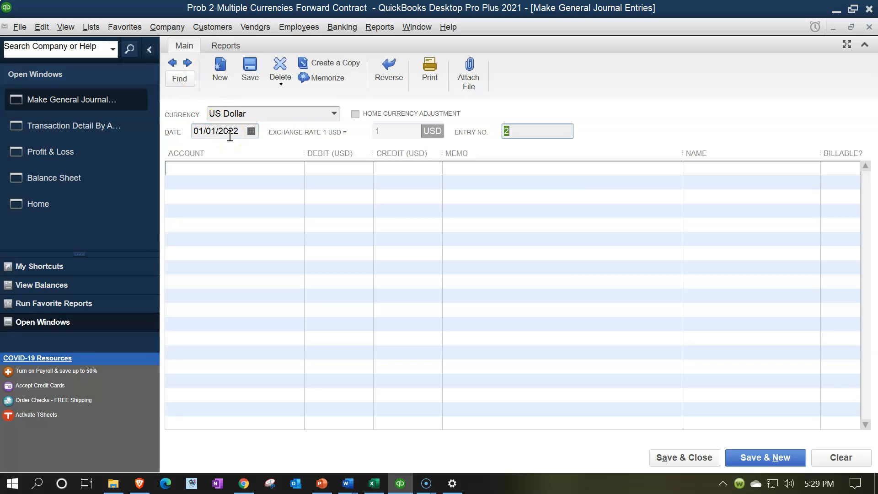
key(Tab)
- Enter a 300 debit to Exchange Gain or Loss with the memo "Reversing Entry"
text(Ex)
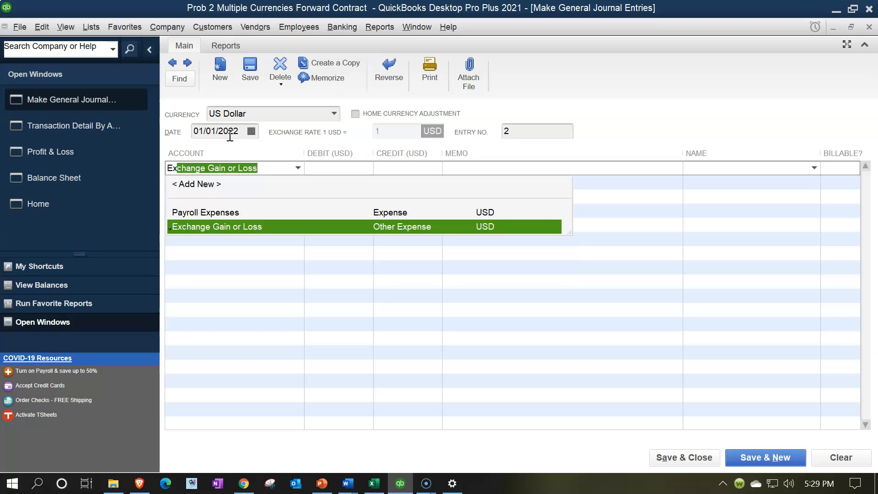
key(Tab)
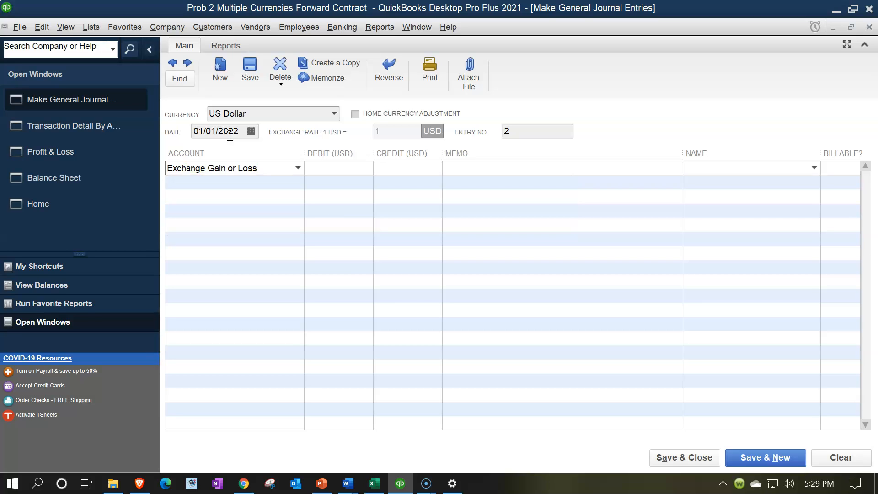
text(300)
key(Tab)
text(Reversing Entry)
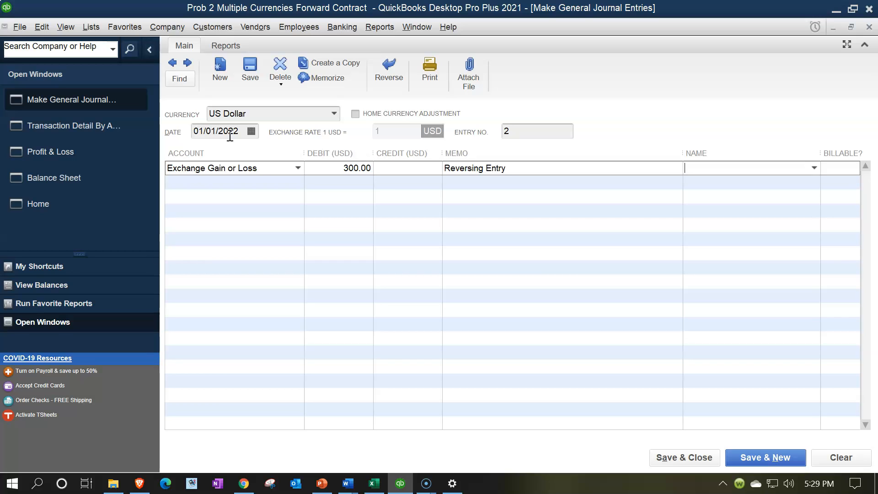
key(Tab)
key(Tab)
- Credit 300 to Accounts Receivable EB (AUD) with the memo "Reversing Entry", accepting the exchange rate notice
text(Acc)
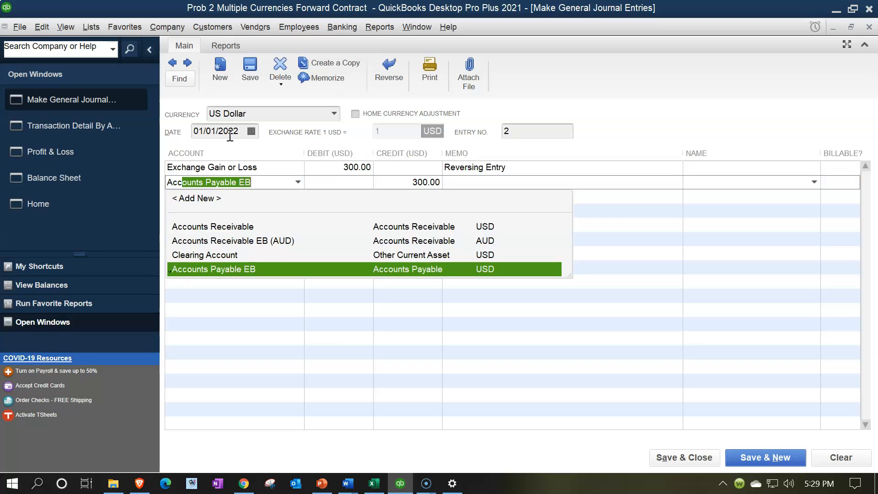
key(Up)
key(Up)
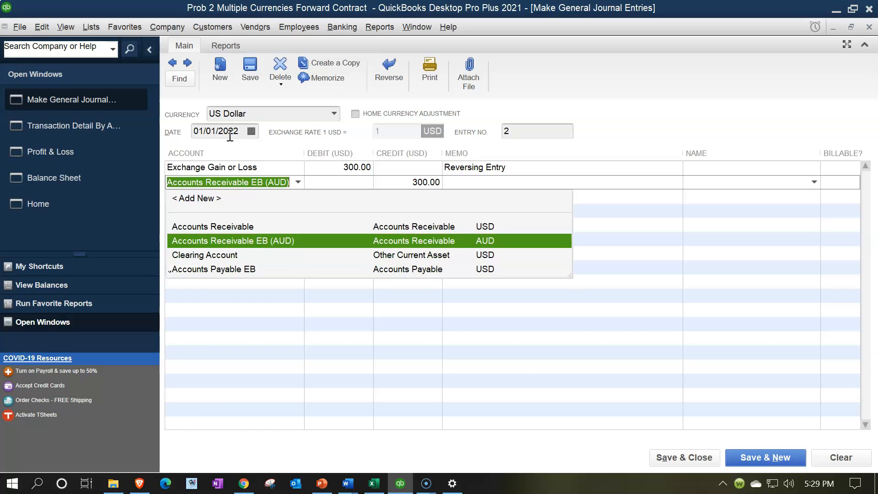
key(Tab)
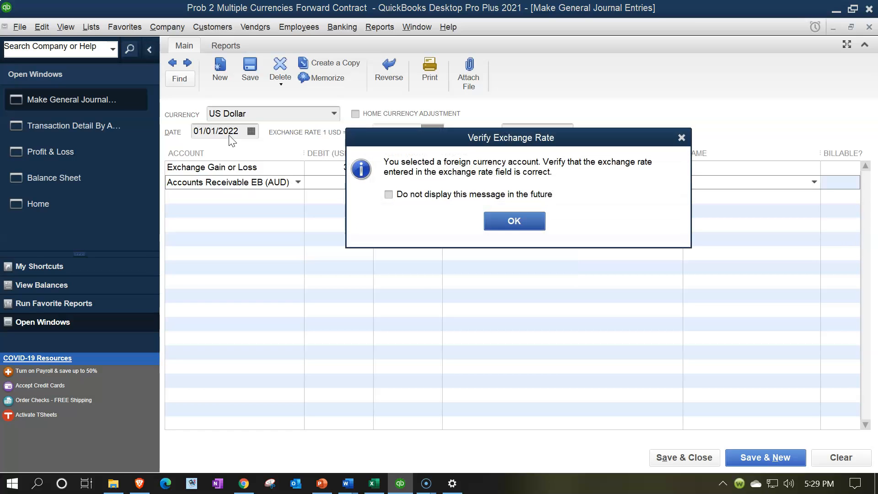
click(511, 224)
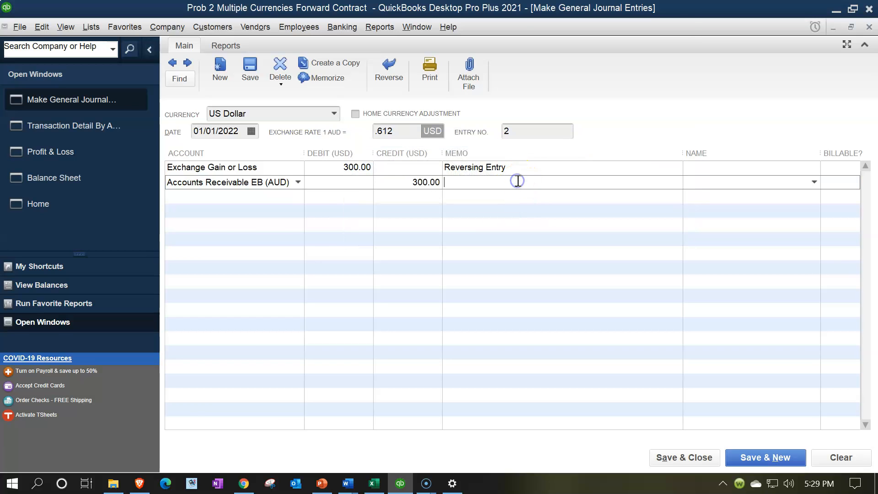
click(518, 181)
text(Reversing Entry)
key(Tab)
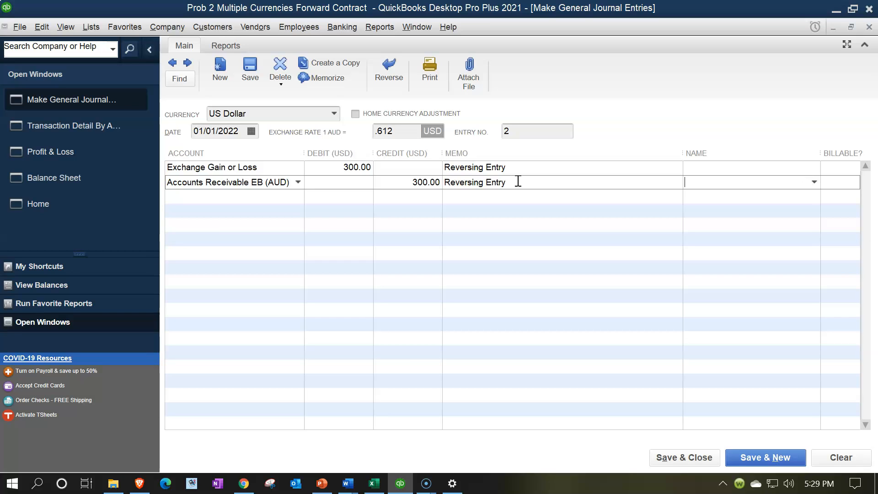
- Assign the receivable line to customer Exchange Broaker (AUD), then save and close the journal entry, accepting its future date
text(Exchange Broaker (AUD)
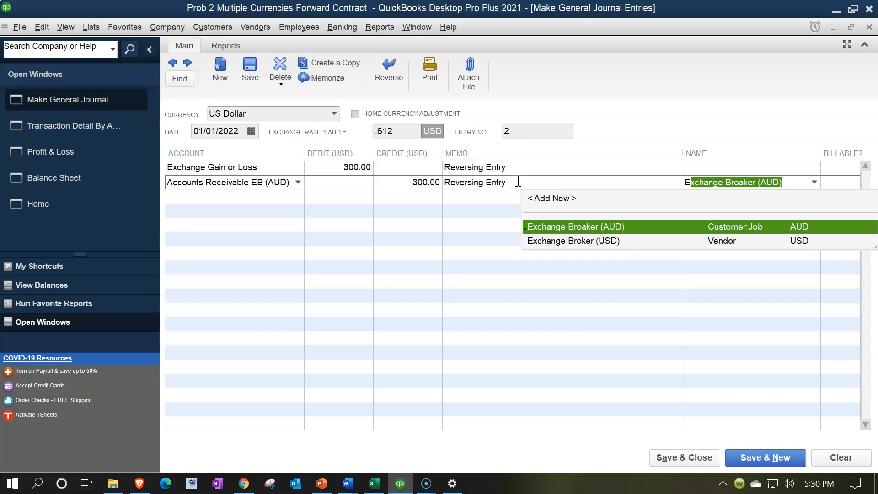
click(685, 229)
key(Tab)
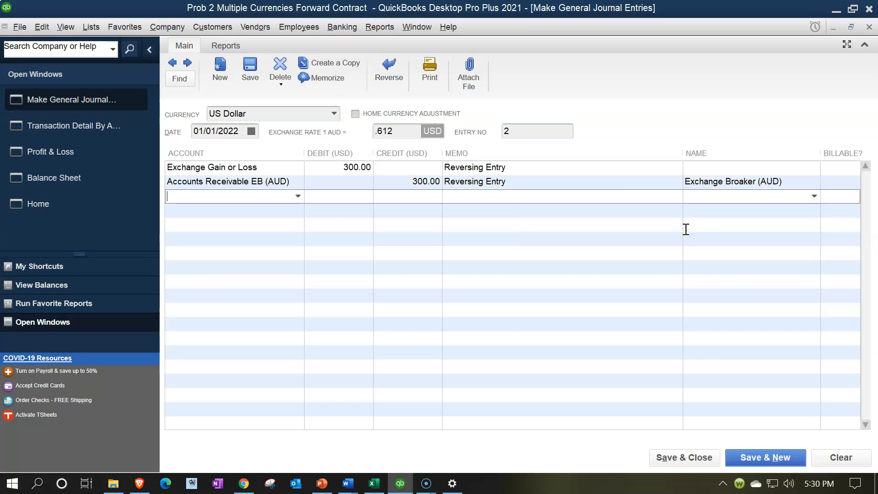
click(690, 457)
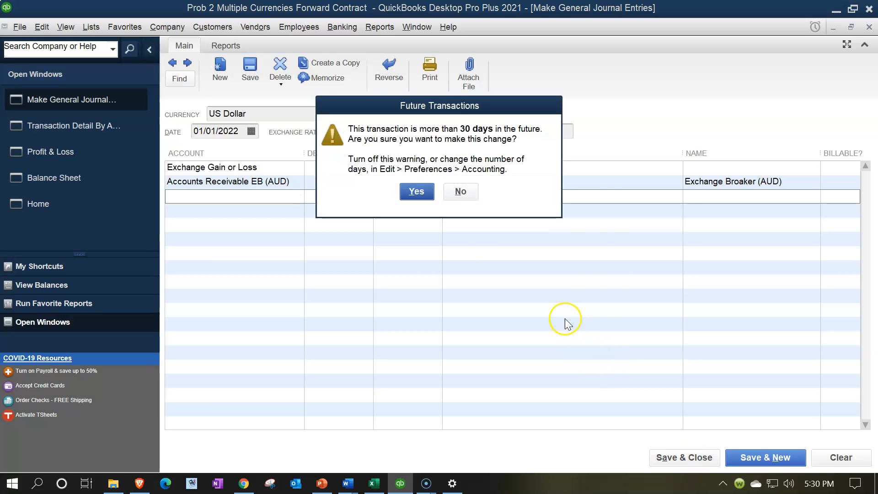
click(417, 192)
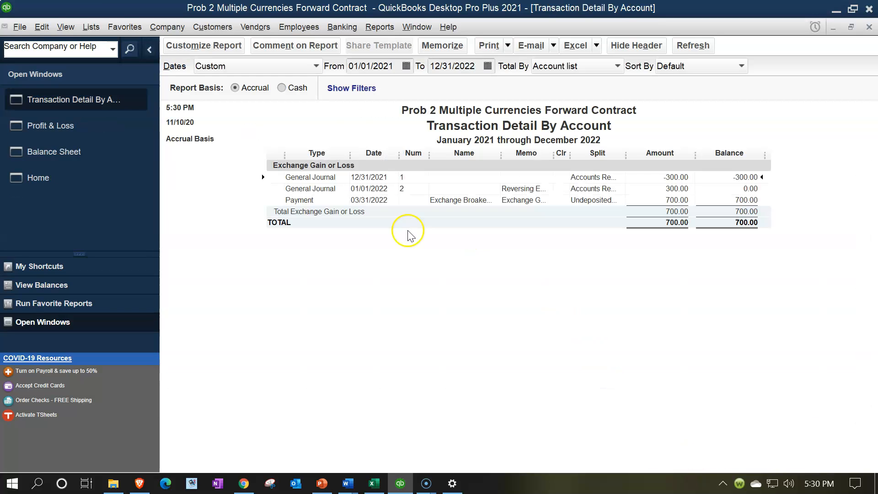
- Close the old detail report and drill into the 2022 Profit & Loss Exchange Gain or Loss amount to review its transactions
click(869, 27)
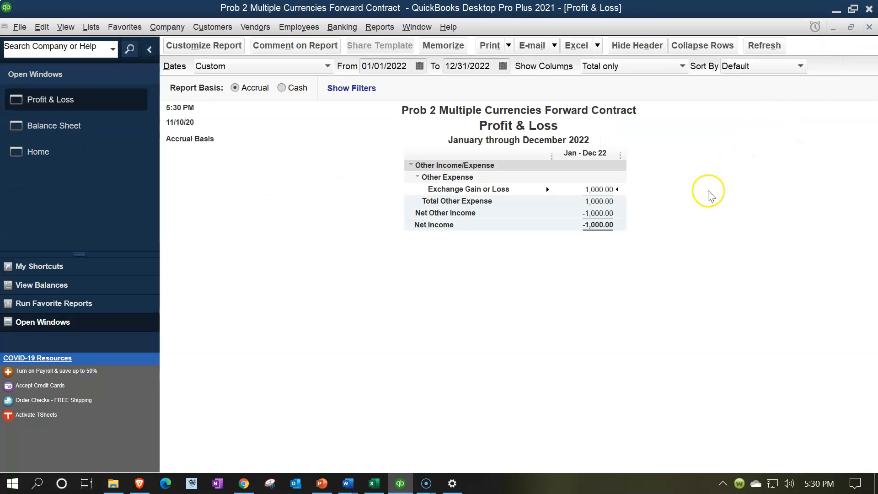
double_click(598, 188)
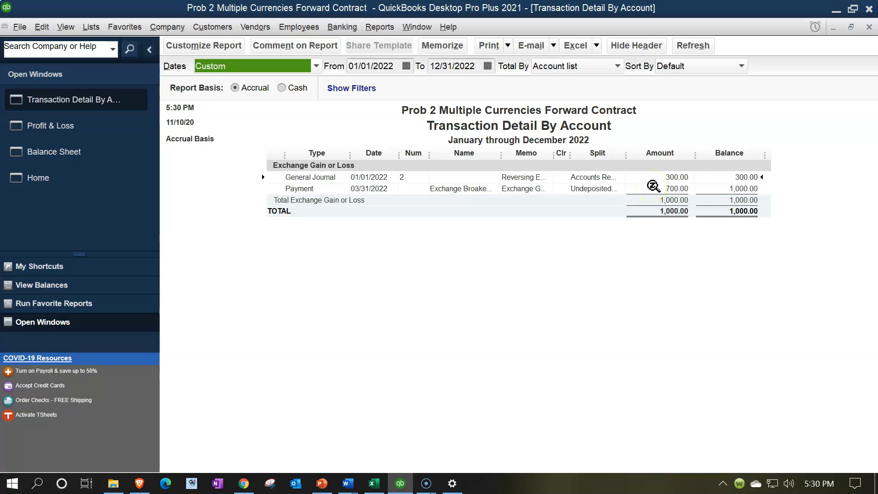
click(653, 203)
click(660, 190)
- Start the Exchange Gain or Loss detail report at 01/01/2021 and compare the original journal entry with its reversal
click(395, 66)
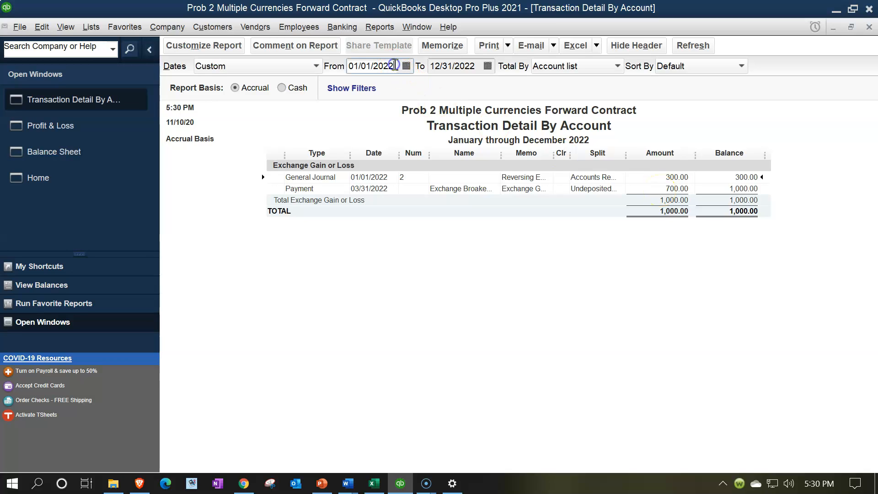
text(1)
click(474, 191)
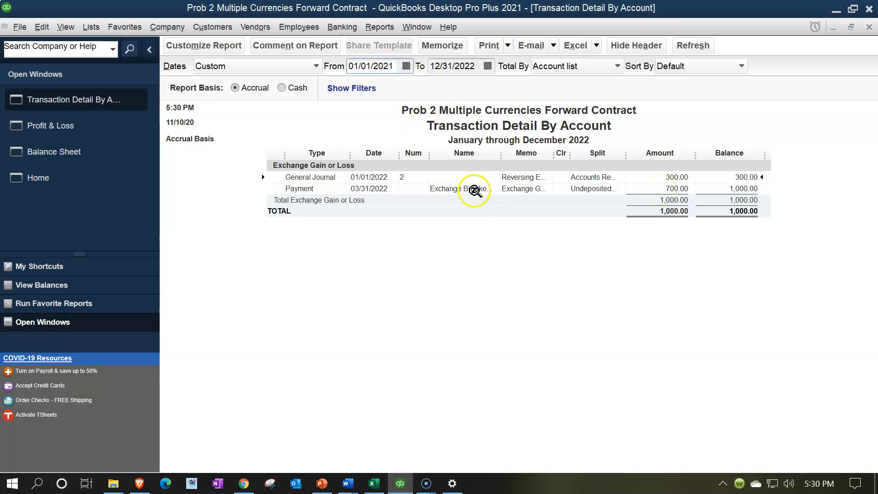
click(659, 177)
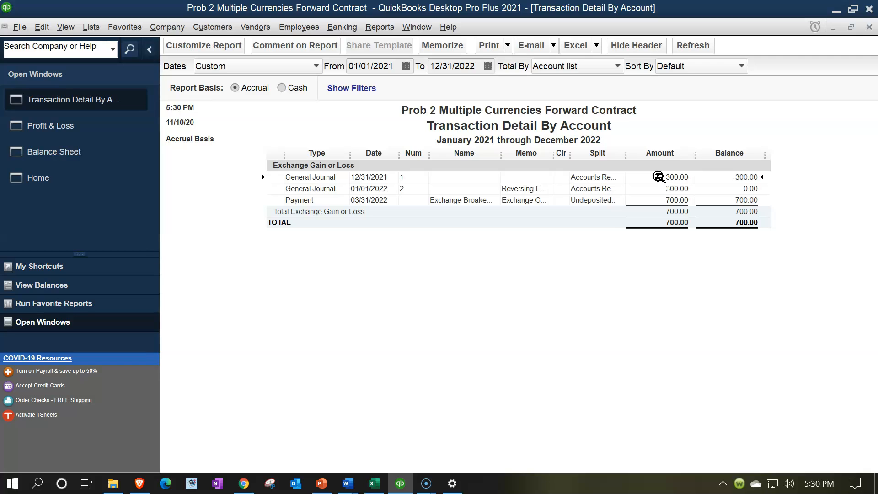
click(658, 187)
click(566, 275)
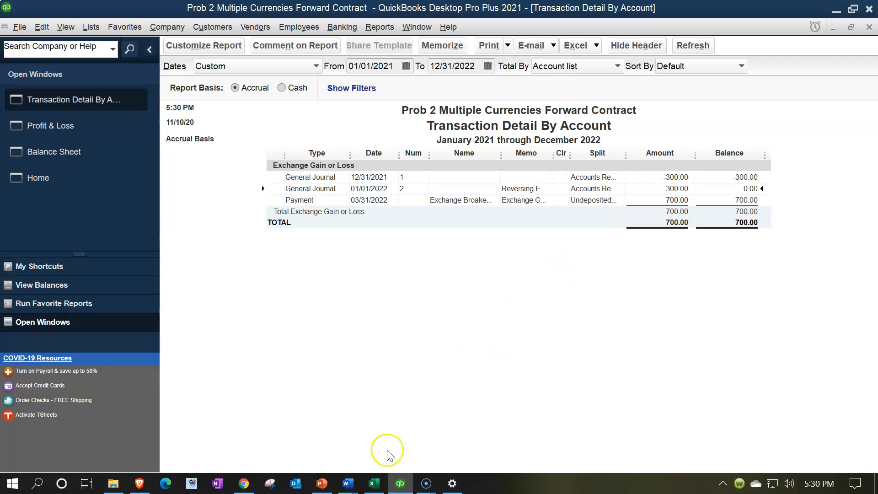
- Switch to the Excel workbook and compare the first-year Foreign Currency Transaction Gain entry with the Year 2 Transaction Loss entry
click(374, 483)
click(470, 420)
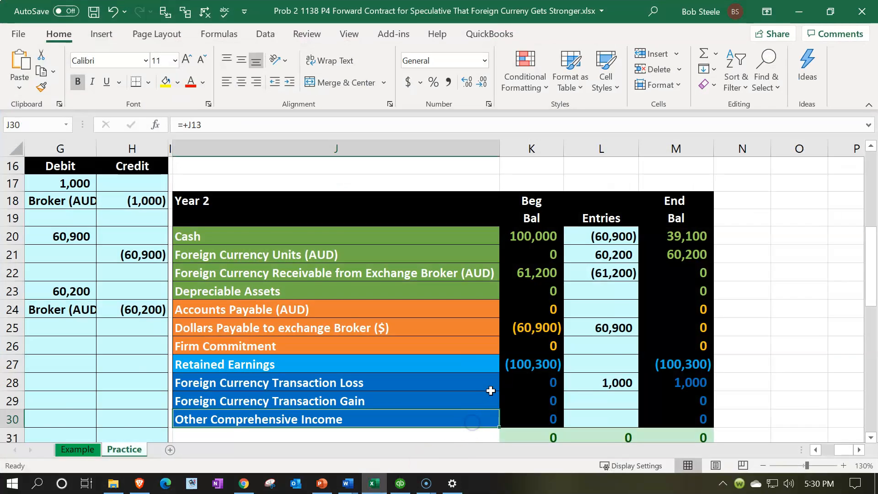
scroll(490, 389, up, 4)
click(589, 314)
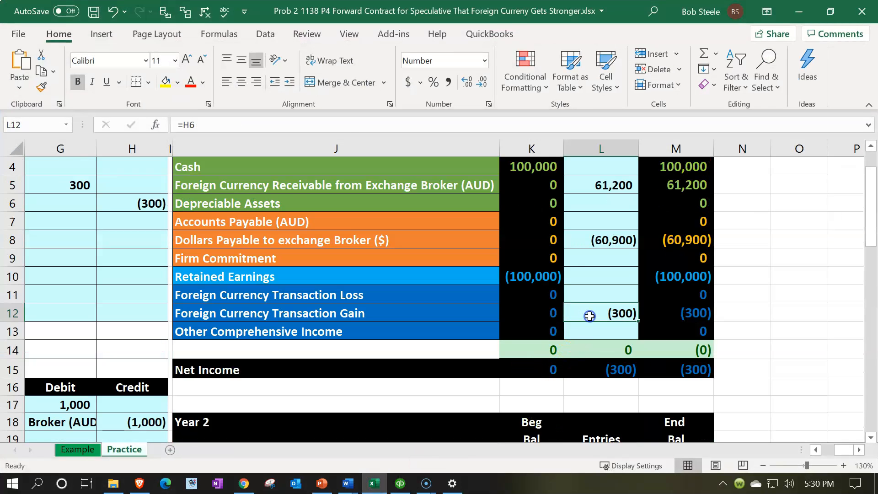
scroll(589, 320, down, 3)
scroll(588, 333, down, 1)
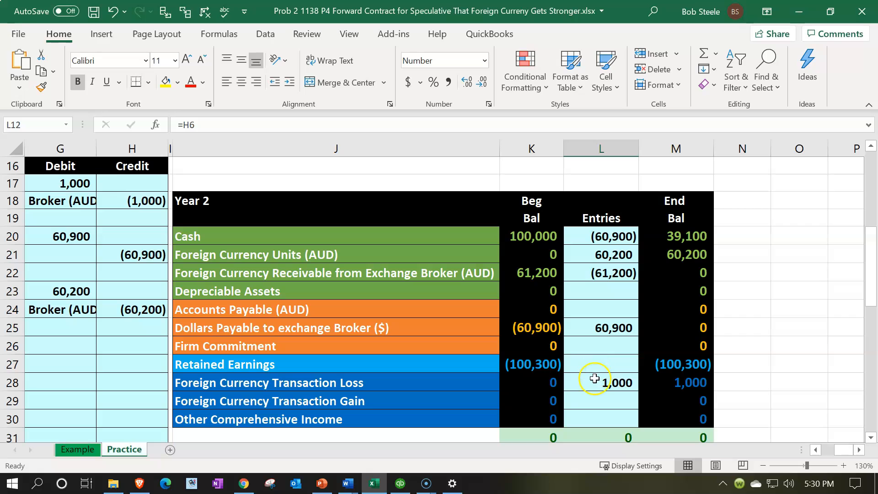
click(595, 382)
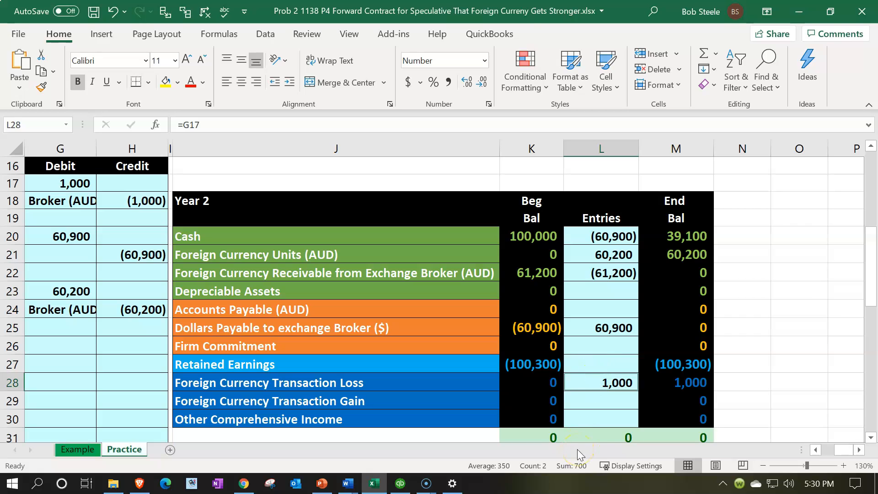
- Return to QuickBooks and recheck the 12/31/2021 and 01/01/2022 journal entries in the Exchange Gain or Loss detail
click(399, 483)
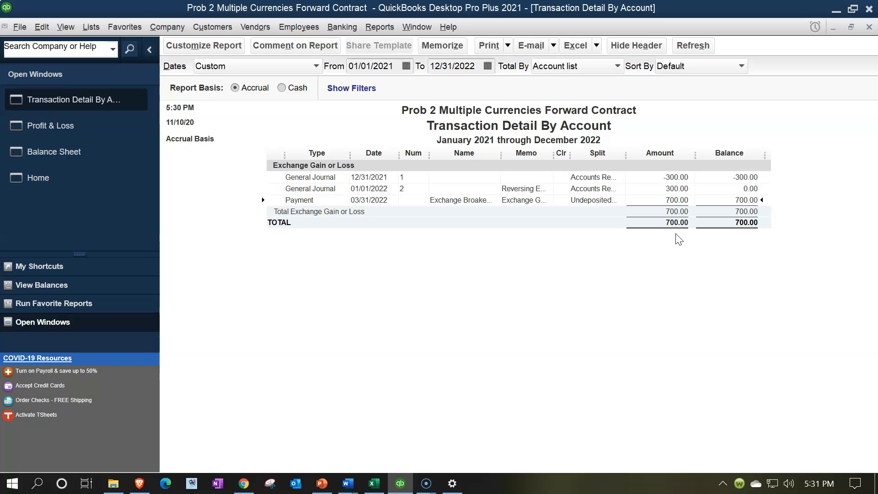
click(663, 178)
click(407, 194)
- Close the detail report and check the Accounts Receivable balance on the December 31, 2022 Balance Sheet
click(869, 27)
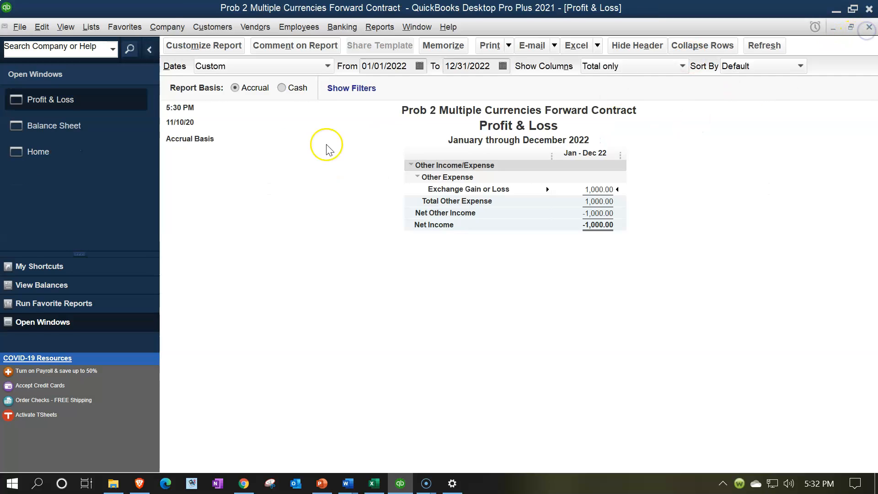
click(68, 126)
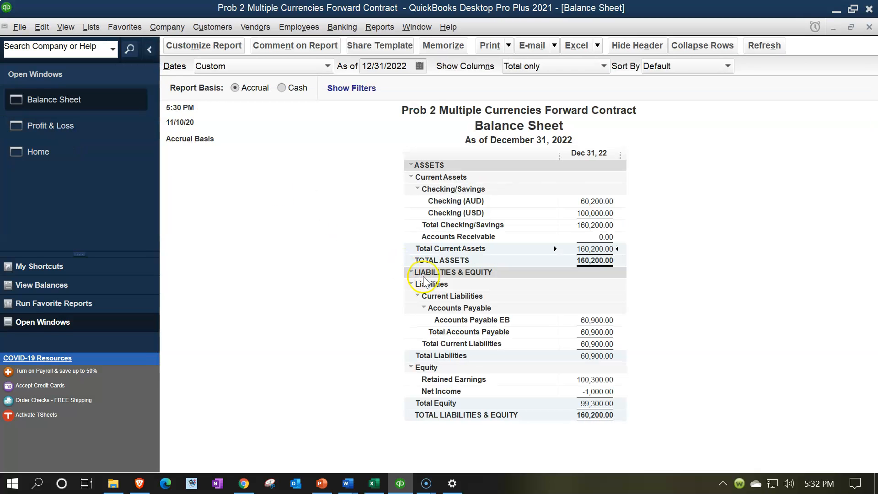
click(610, 237)
- Generate a Trial Balance for 01/01/2022 to 12/31/2022 and check the Accounts Payable EB balance
click(381, 31)
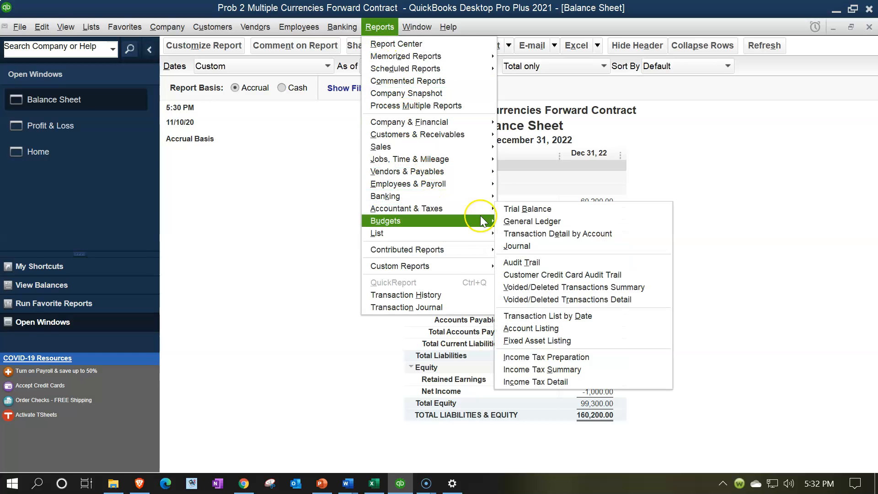
click(517, 209)
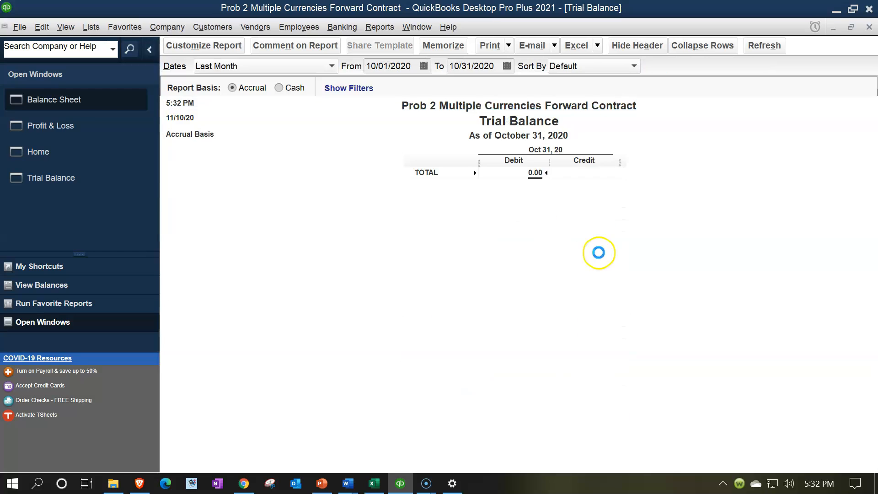
key(Tab)
text(01/01/202)
key(Tab)
text(12/31/202)
key(Tab)
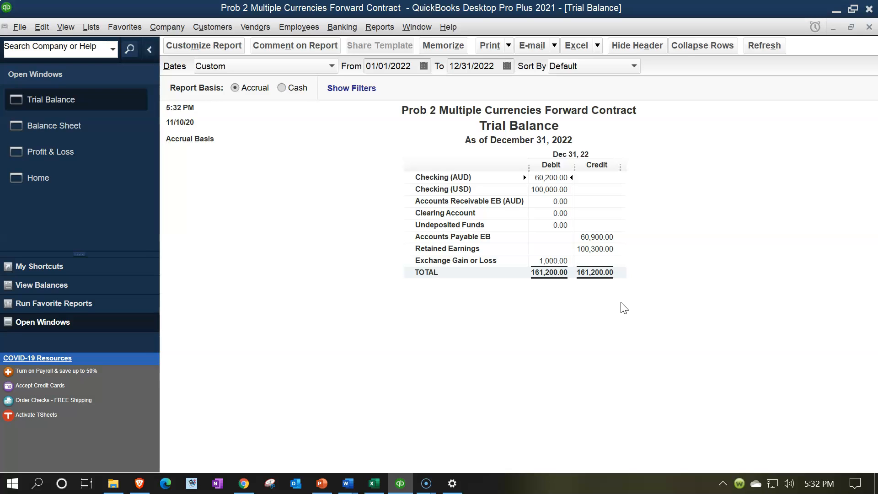
click(595, 237)
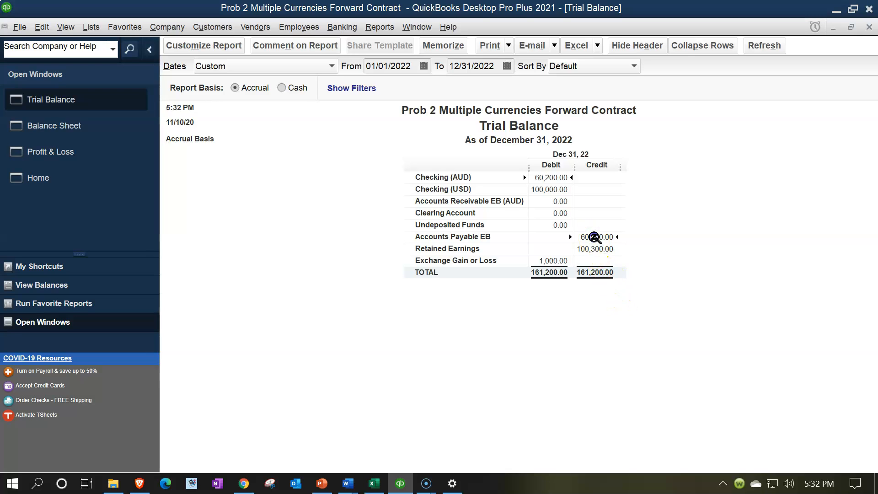